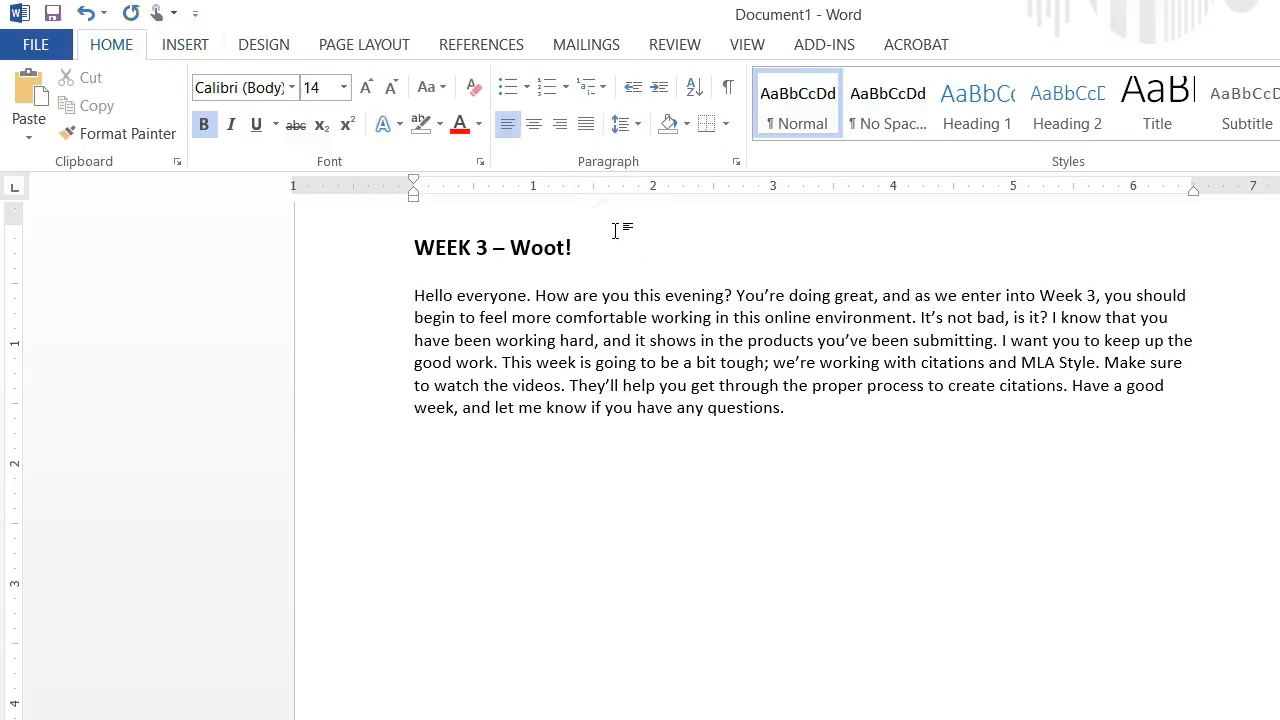
# Insert a blank paragraph between the "WEEK 3 – Woot!" heading and the body text, and show the formatting marks.
pyautogui.press('Return')
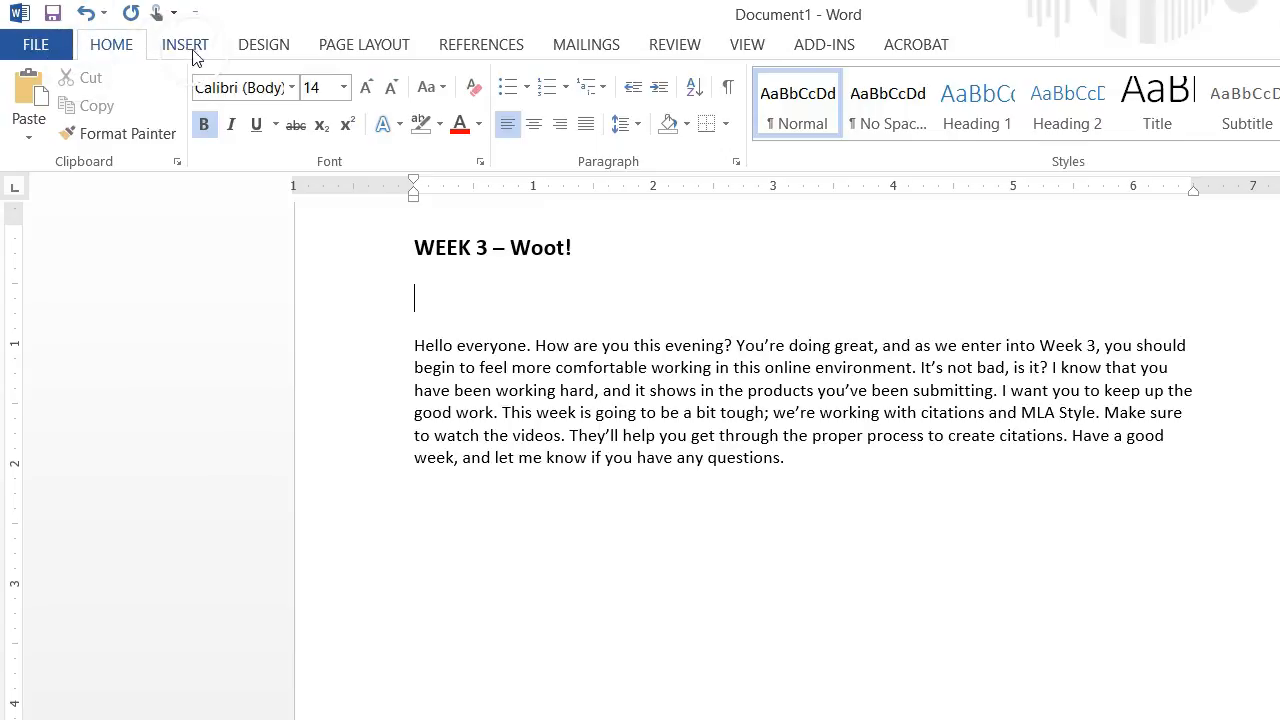
pyautogui.click(114, 46)
pyautogui.click(729, 87)
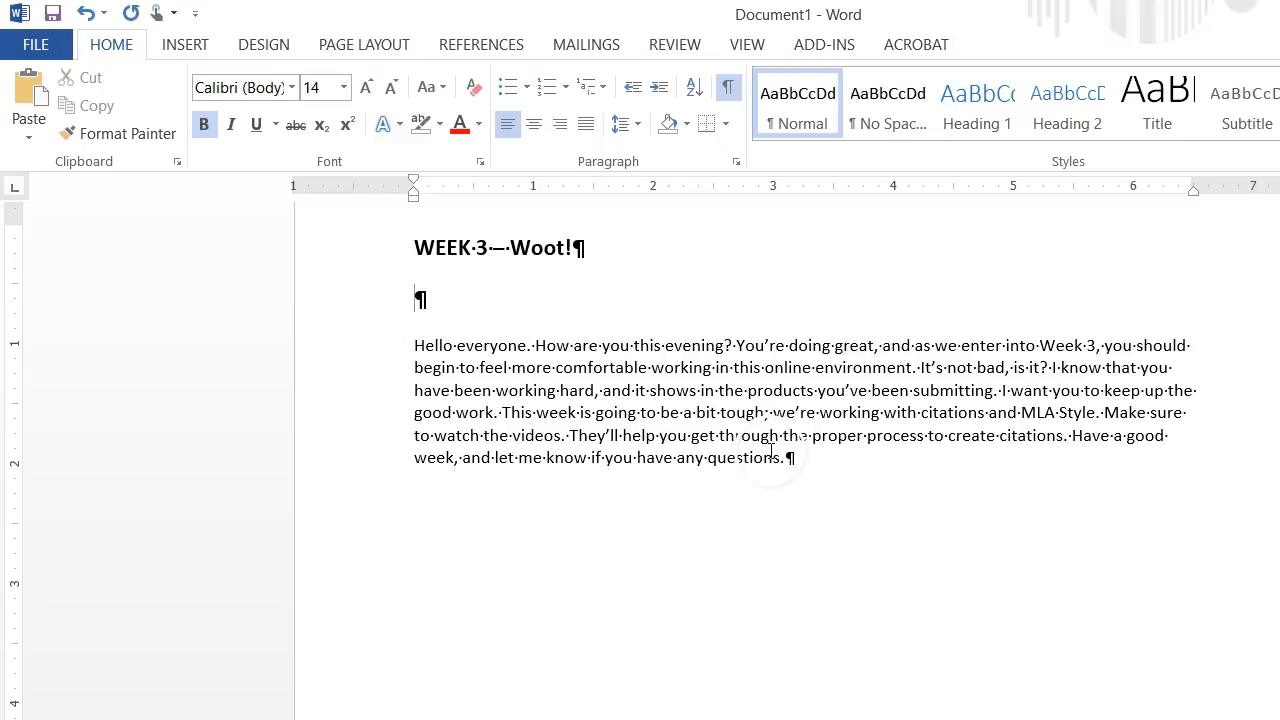
# Increase the spacing before the "WEEK 3 – Woot!" heading paragraph by two increments.
pyautogui.click(386, 45)
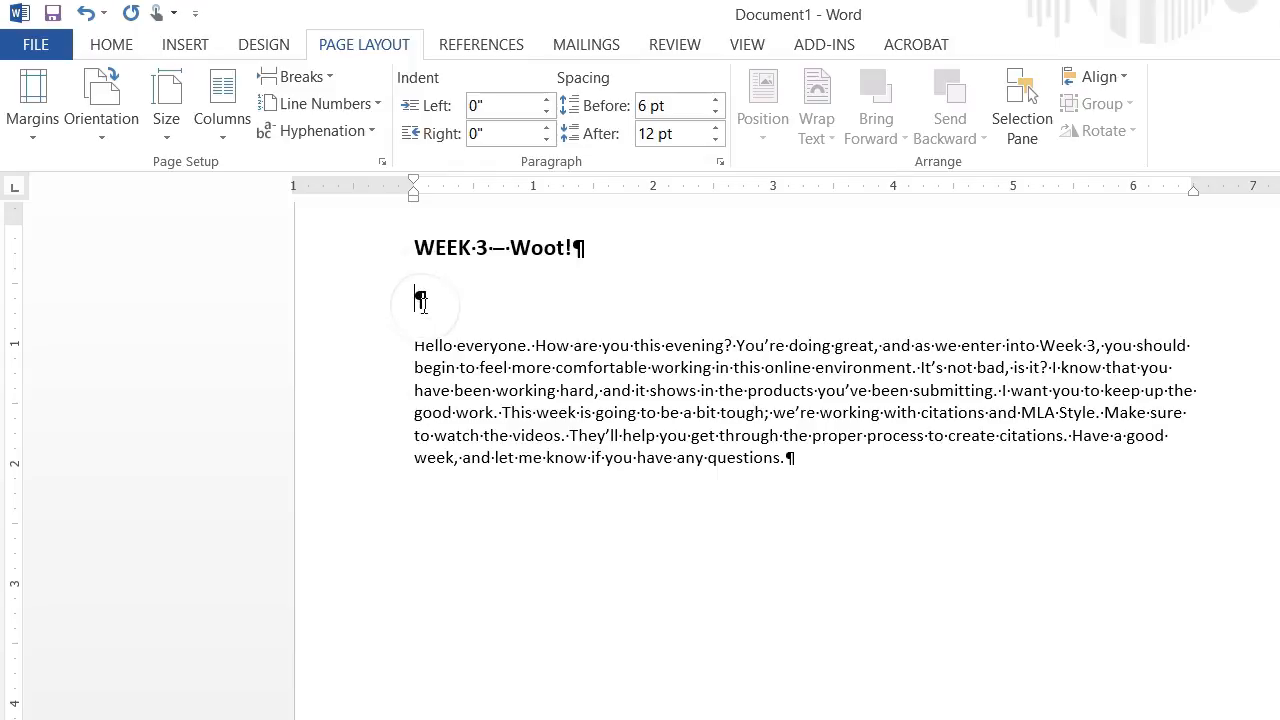
pyautogui.click(574, 248)
pyautogui.click(519, 243)
pyautogui.click(554, 264)
pyautogui.click(547, 262)
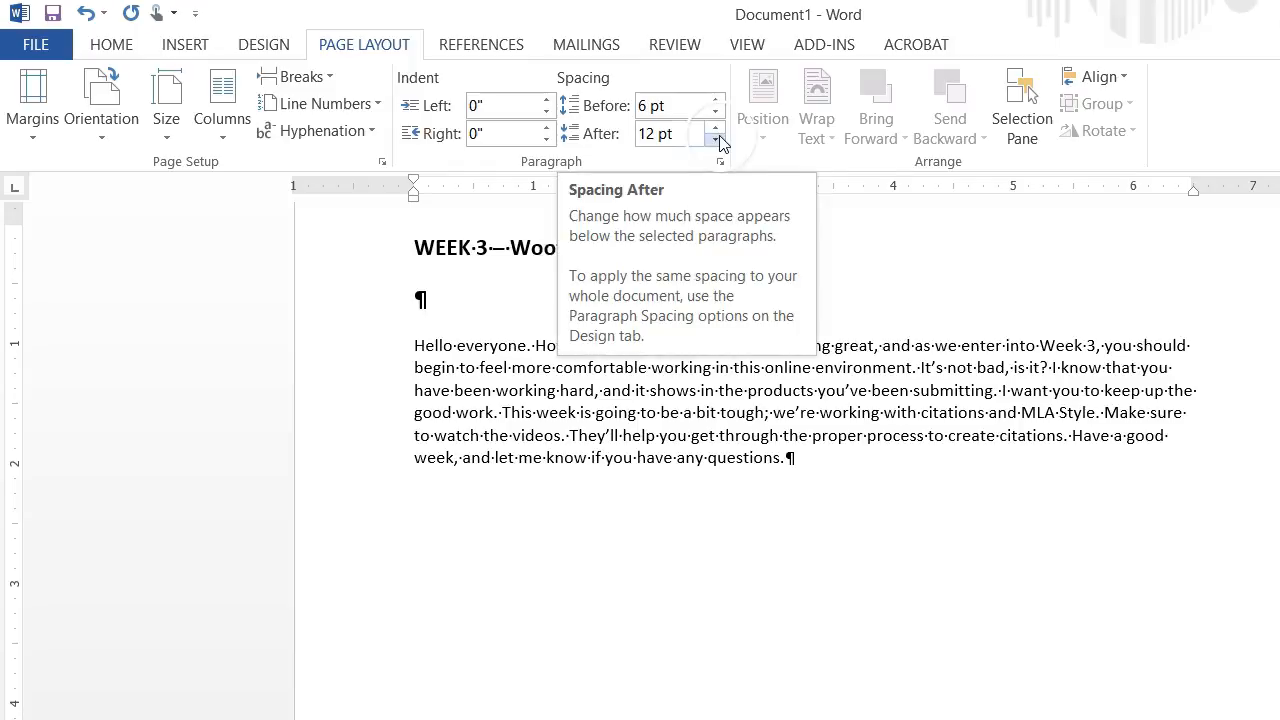
pyautogui.click(581, 255)
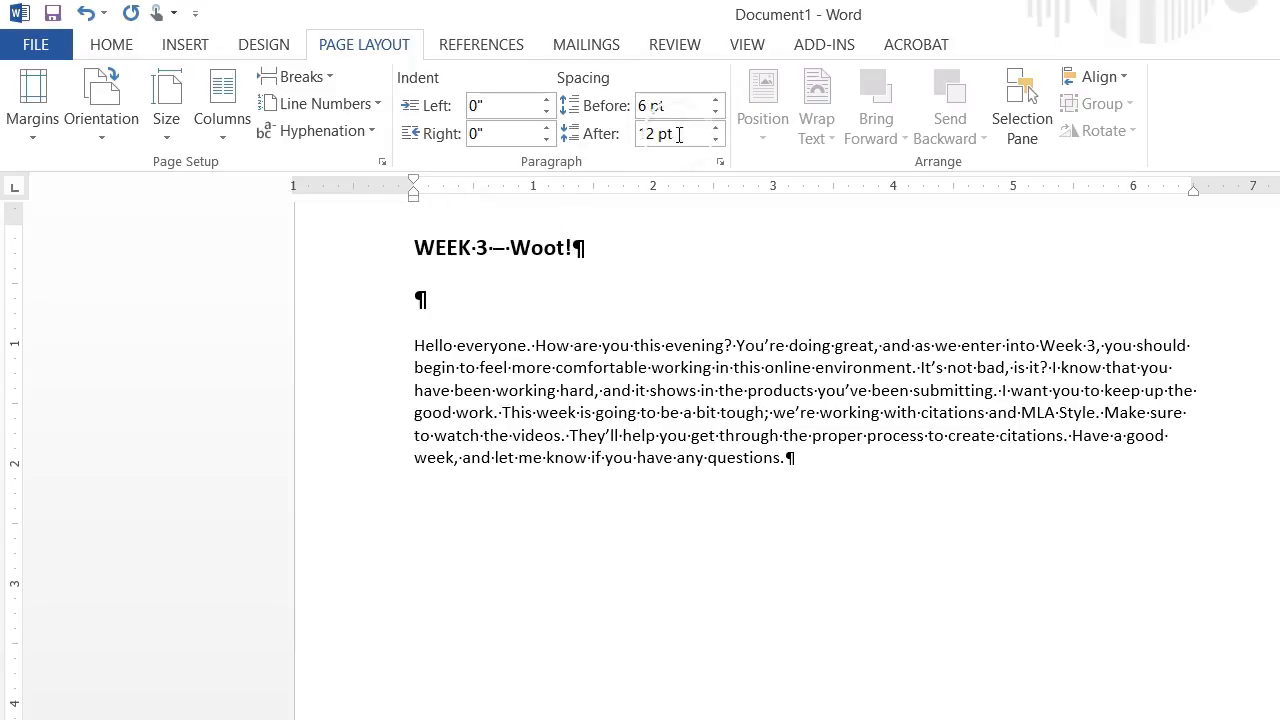
pyautogui.click(715, 100)
pyautogui.click(715, 100)
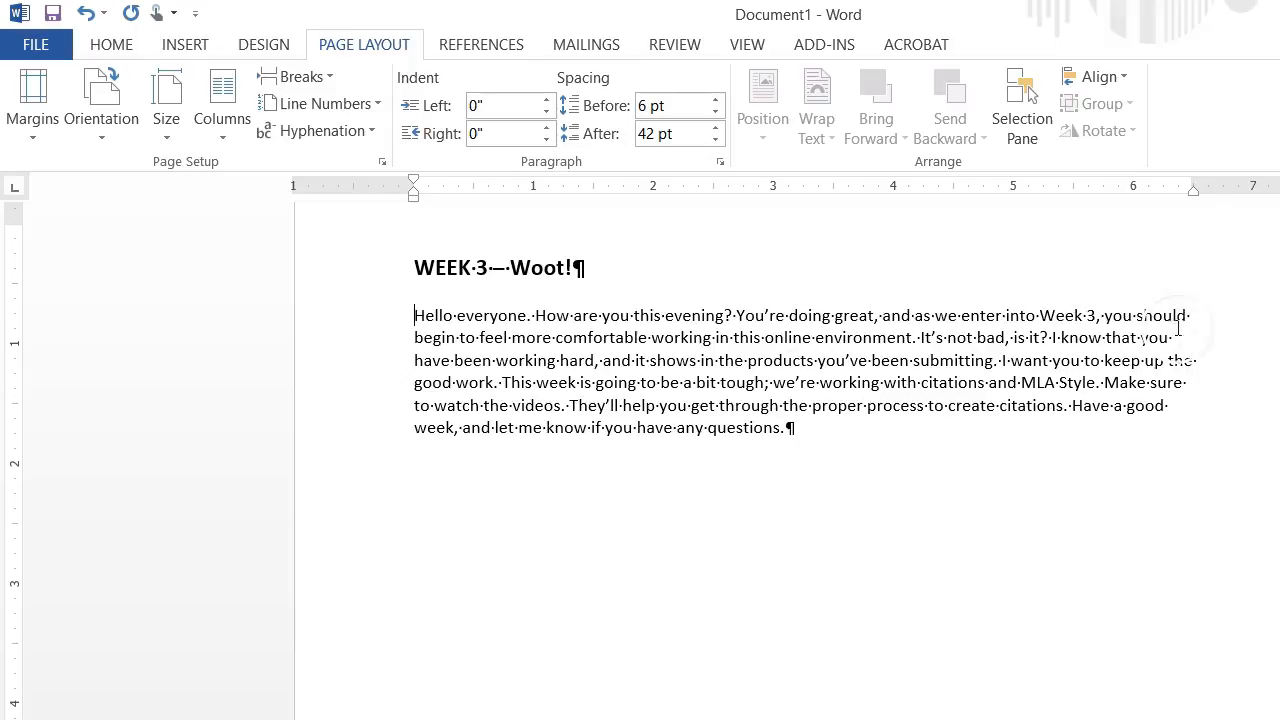
# Split the body paragraph after "you should" at the end of its first line, and undo the split.
pyautogui.click(1209, 315)
pyautogui.press('Return')
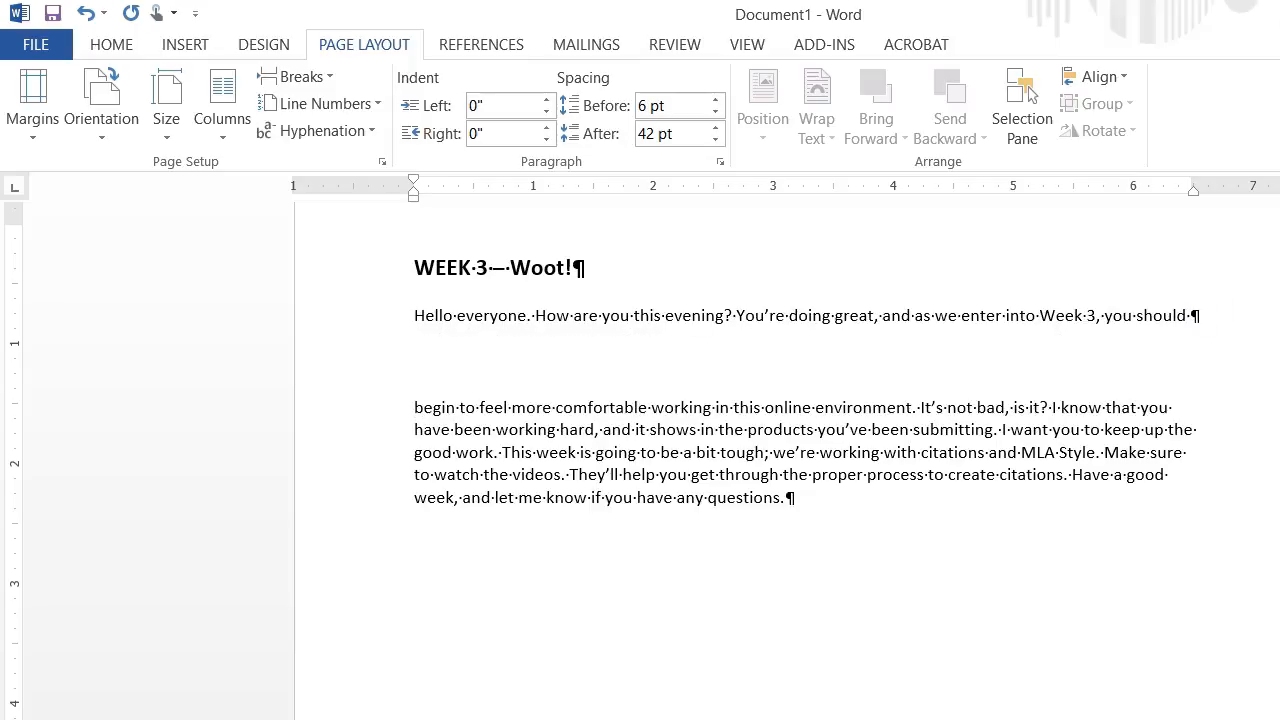
pyautogui.hotkey('ctrl', 'z')
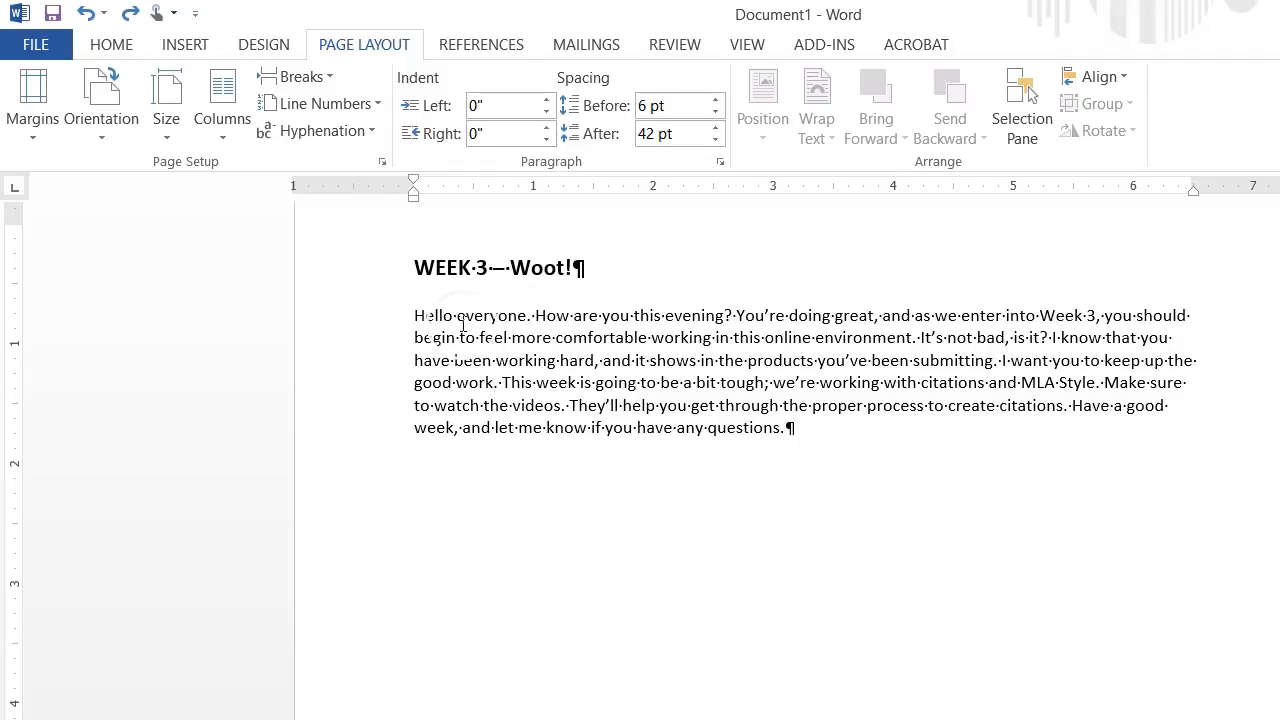
# Set the line spacing of the whole body paragraph to Double in the paragraph settings.
pyautogui.click(408, 315)
pyautogui.click(406, 320)
pyautogui.moveTo(409, 315); pyautogui.dragTo(791, 425)
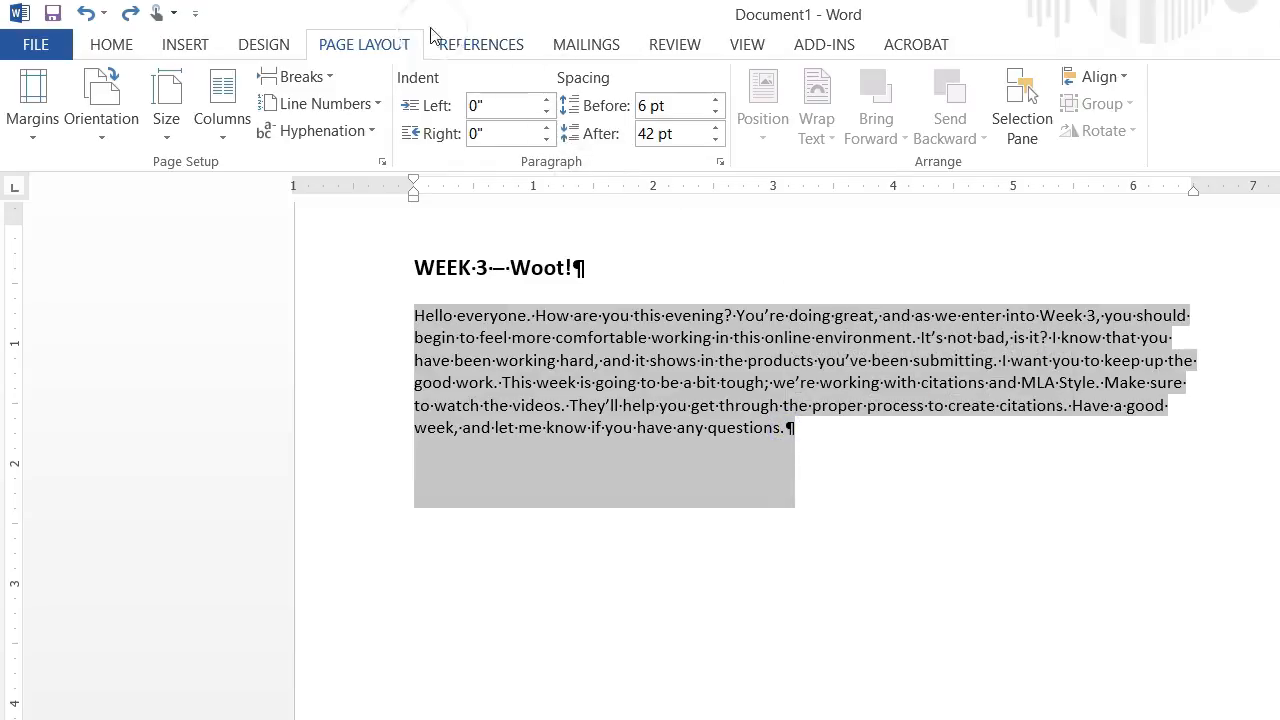
pyautogui.click(352, 44)
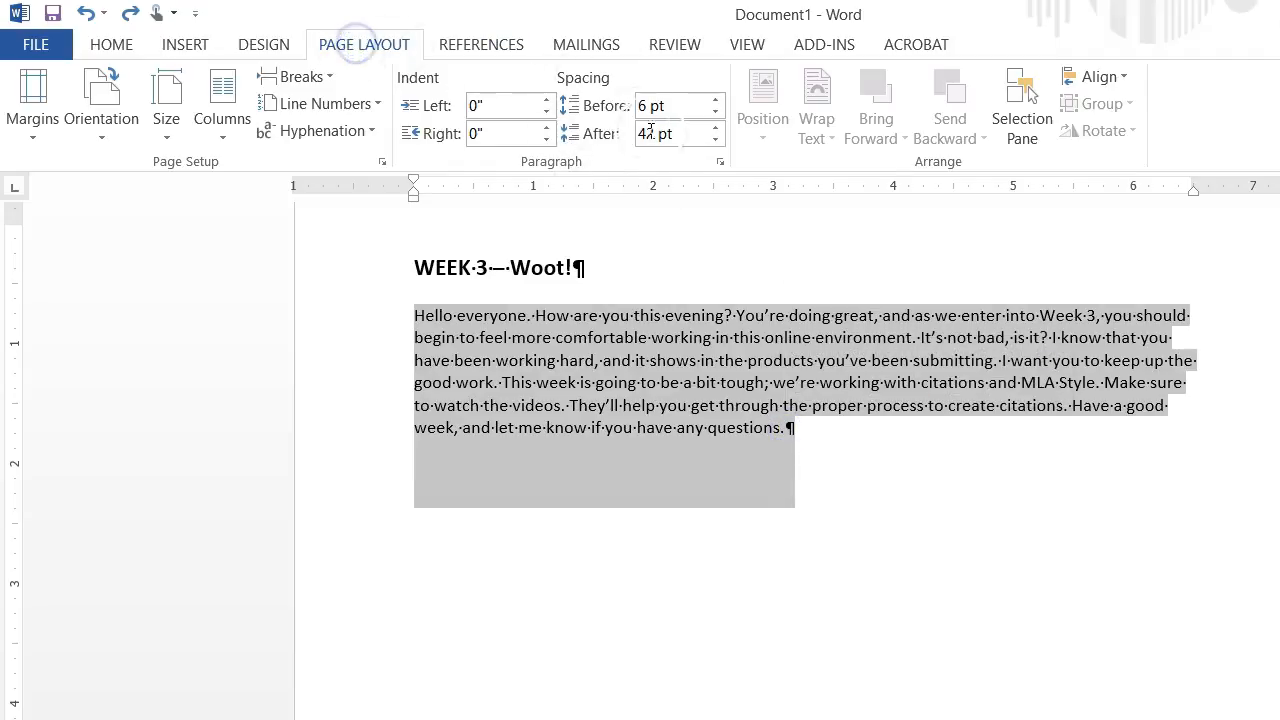
pyautogui.click(720, 165)
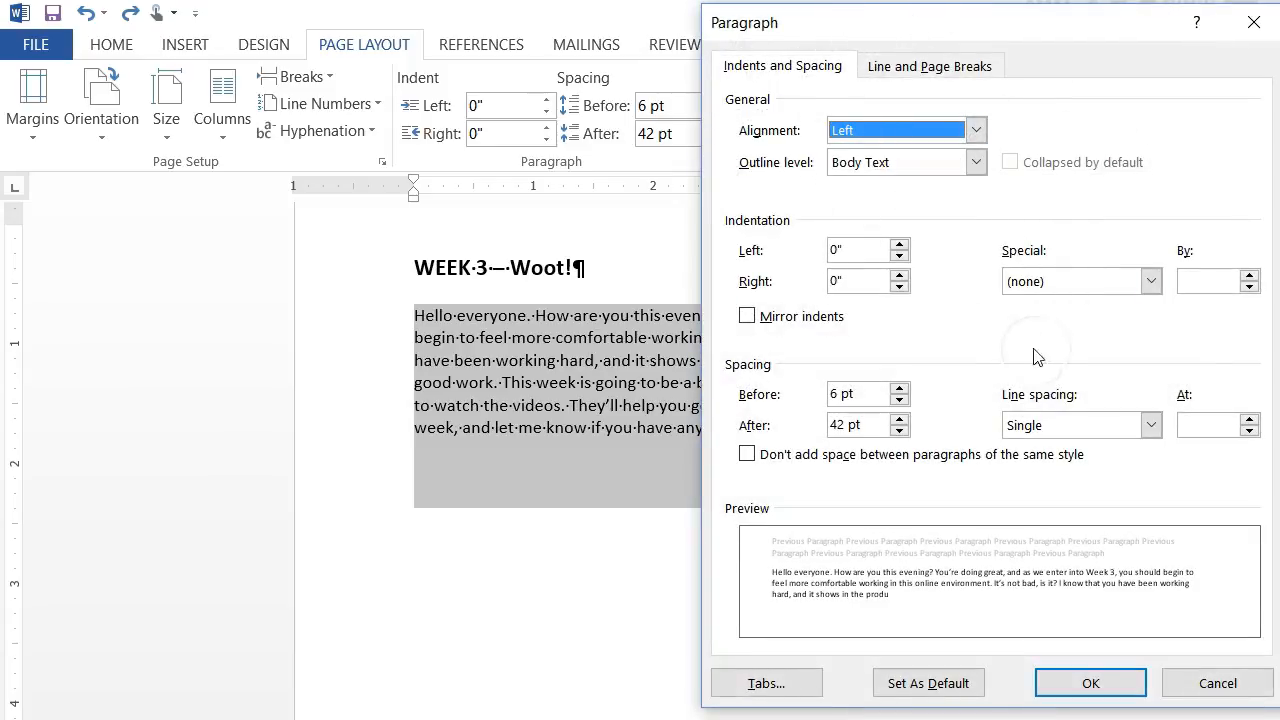
pyautogui.click(1152, 426)
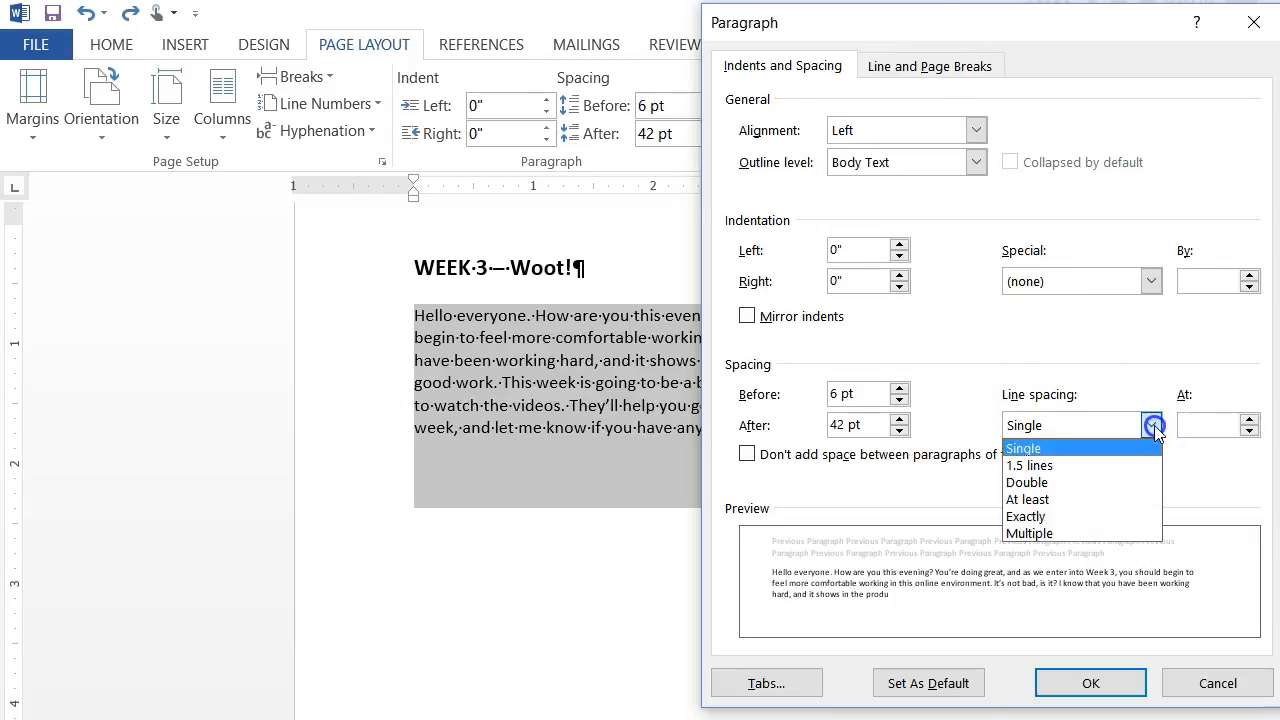
pyautogui.click(1038, 484)
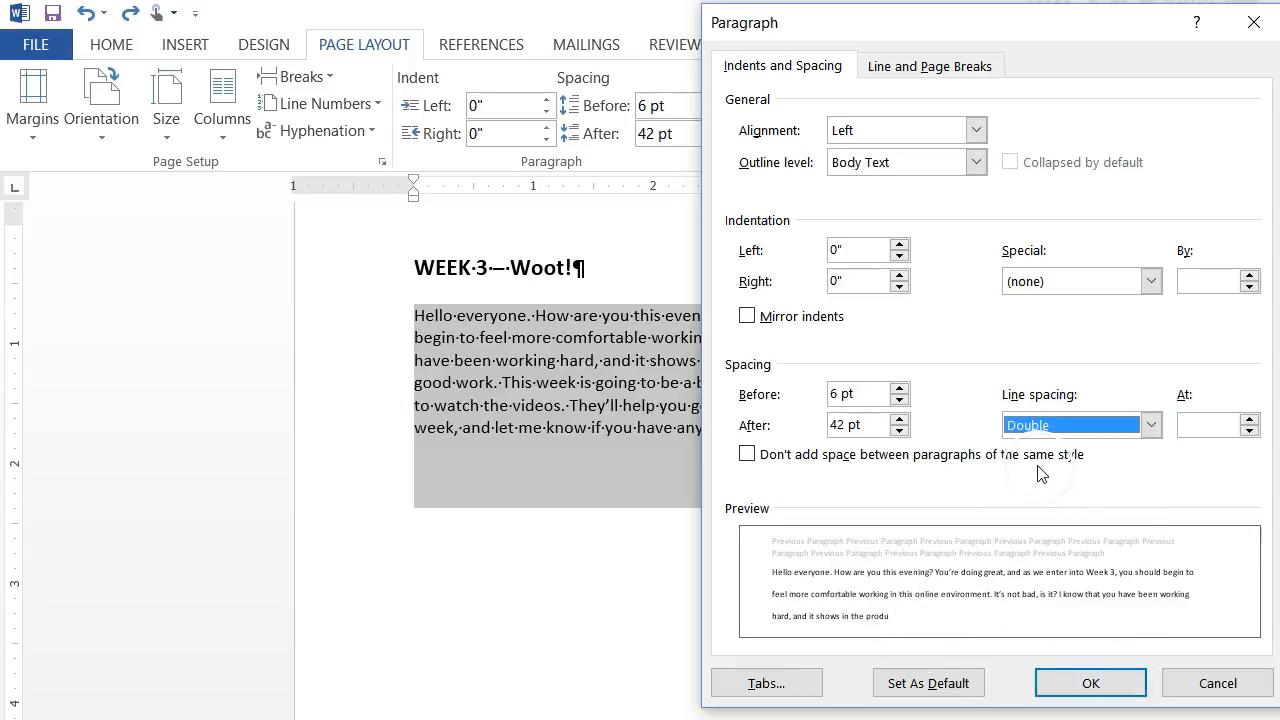
pyautogui.click(1090, 683)
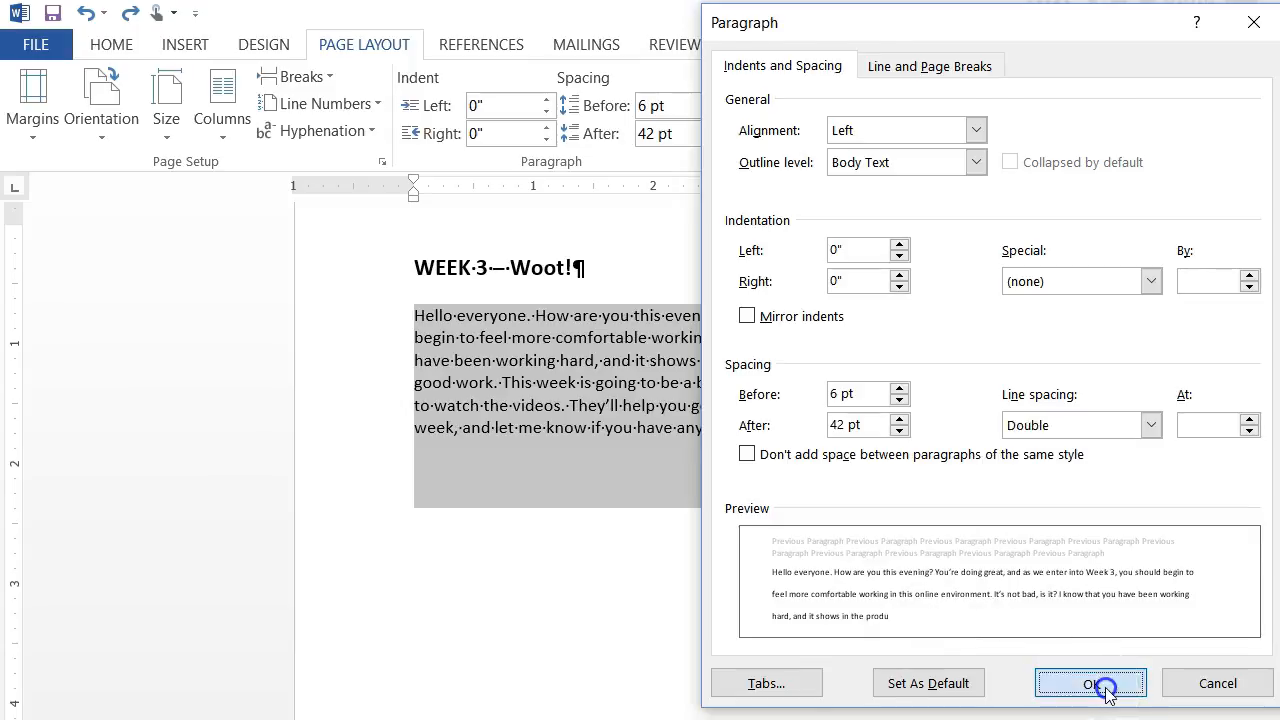
pyautogui.click(730, 417)
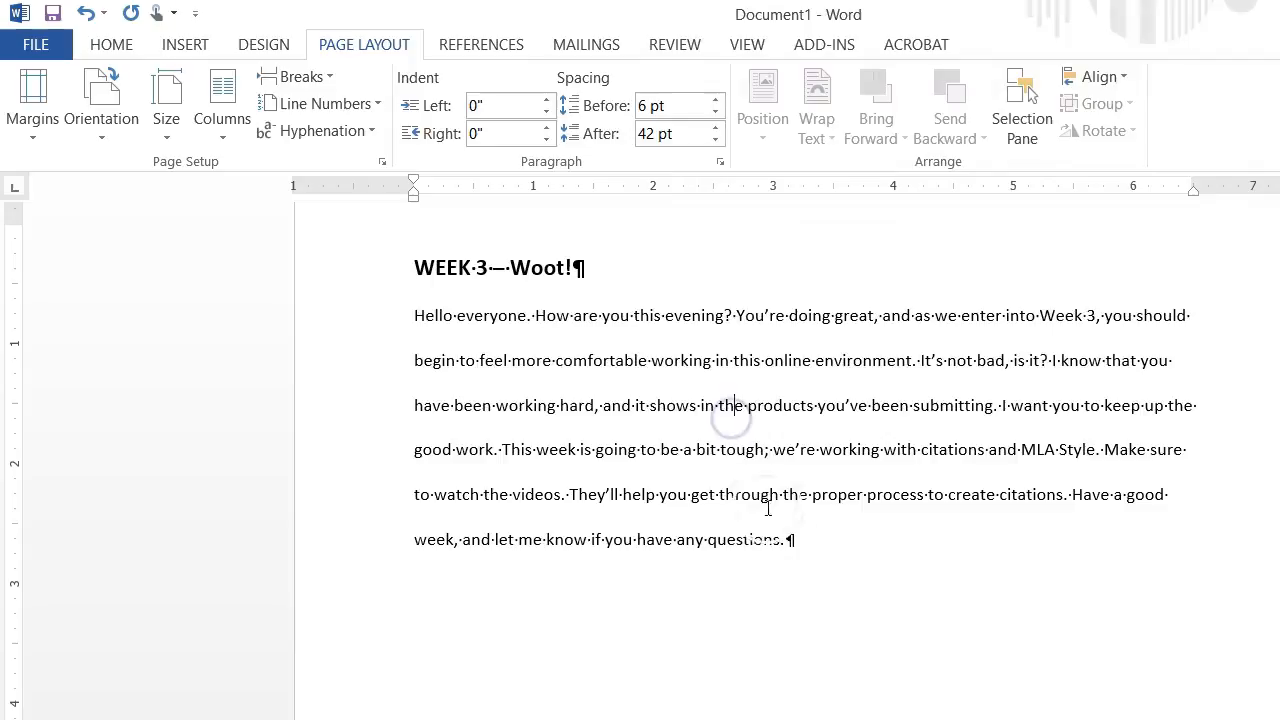
# Reduce the body paragraph's spacing after to 12 pt.
pyautogui.click(414, 405)
pyautogui.click(416, 357)
pyautogui.click(716, 140)
pyautogui.click(717, 140)
pyautogui.click(717, 140)
pyautogui.click(717, 140)
pyautogui.click(717, 140)
pyautogui.click(587, 263)
# Select the text of the body paragraph below the heading.
pyautogui.moveTo(415, 316); pyautogui.dragTo(760, 539)
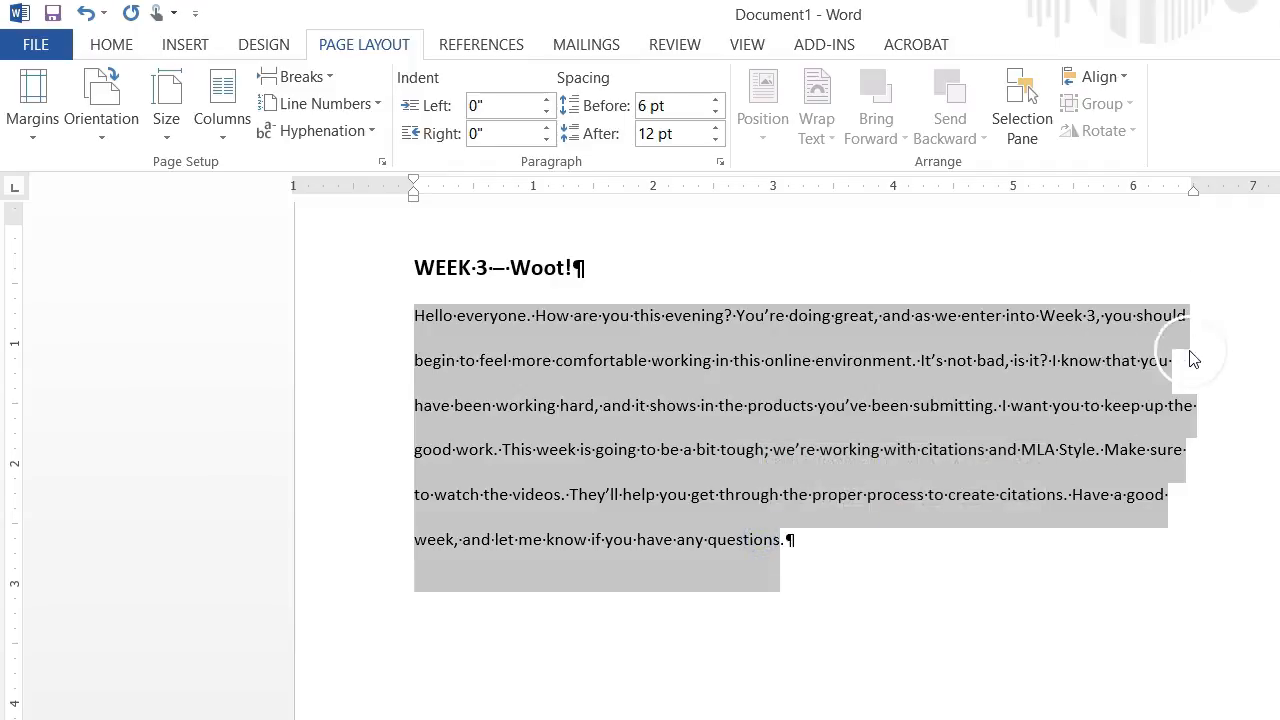